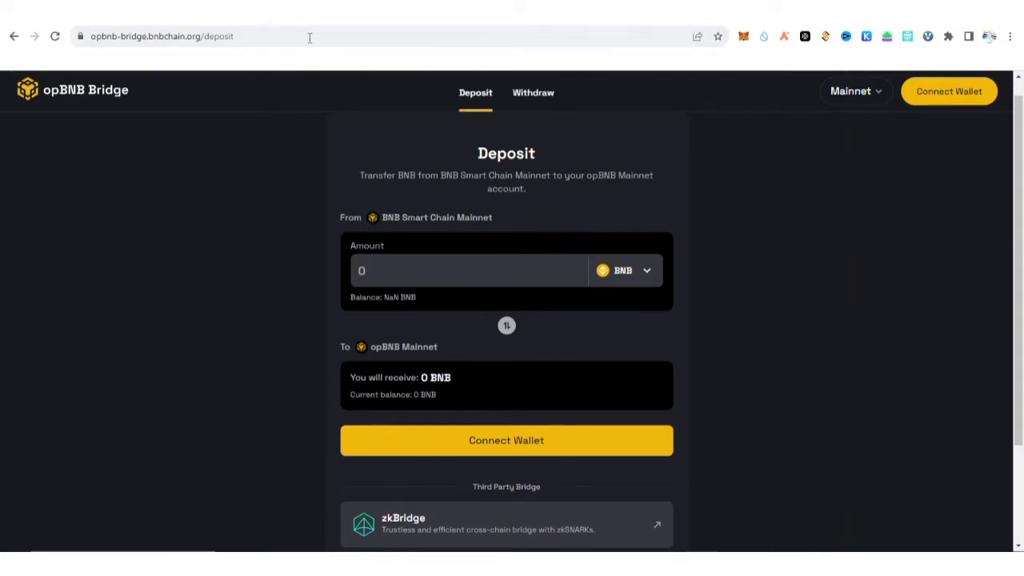
Step: Connect MetaMask's Account 1 to the opBNB Bridge and approve the requested site permissions
scroll(942, 104, "up", 1)
left_click(942, 94)
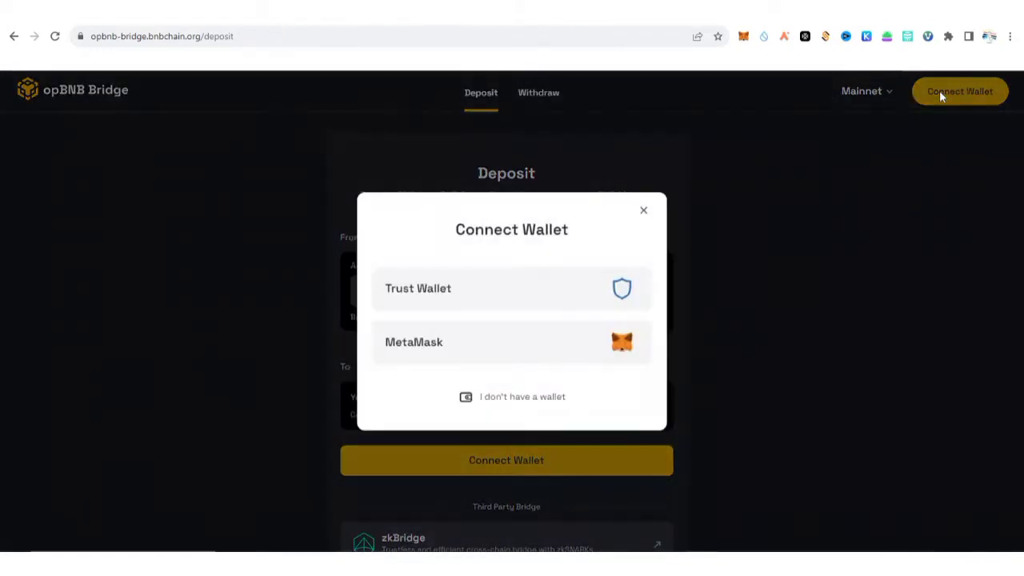
left_click(507, 349)
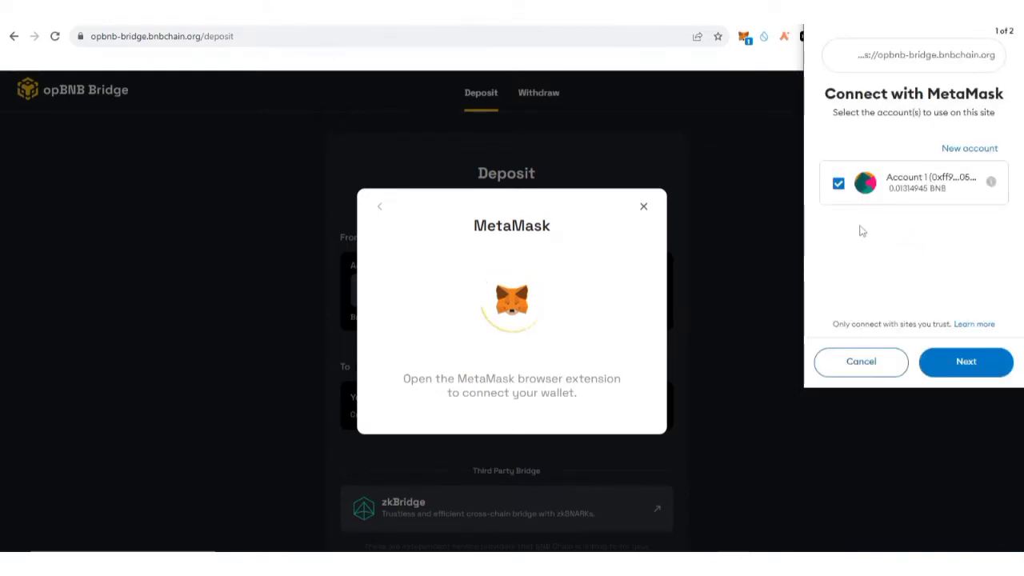
left_click(958, 372)
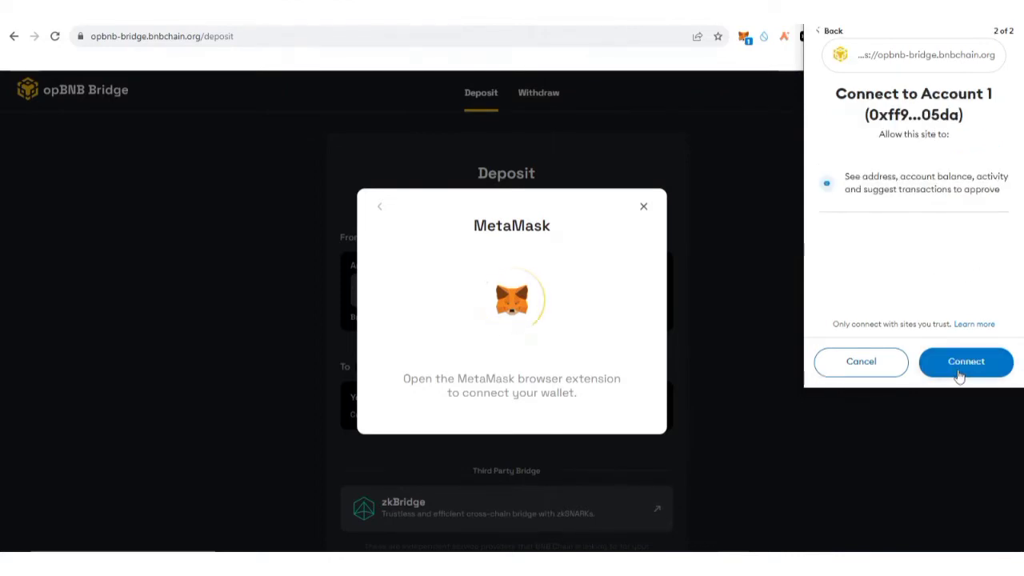
left_click(964, 361)
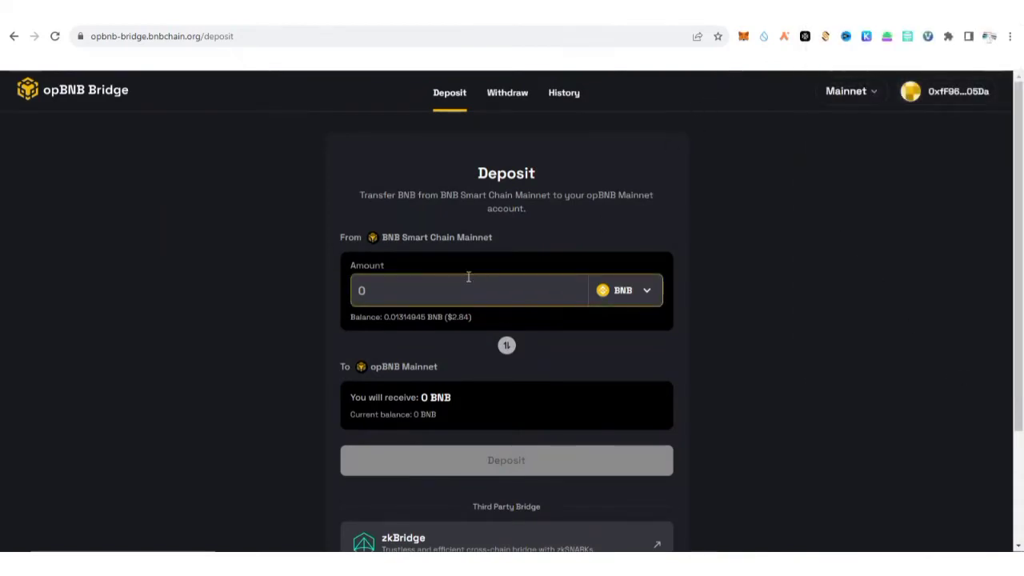
Step: Submit a deposit of 0.0037 BNB from BNB Smart Chain Mainnet to opBNB Mainnet
left_click(360, 291)
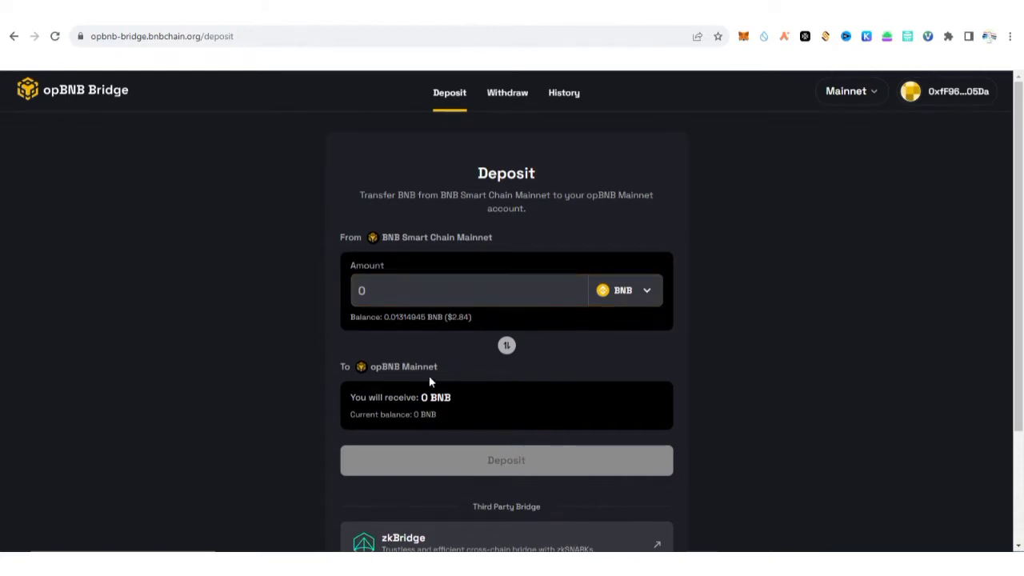
type("0.")
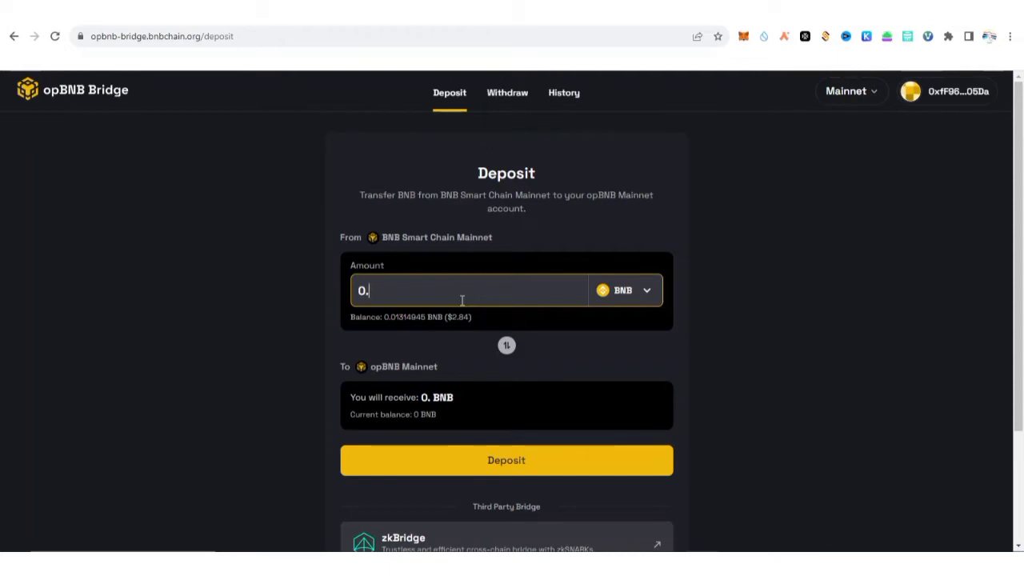
type("0")
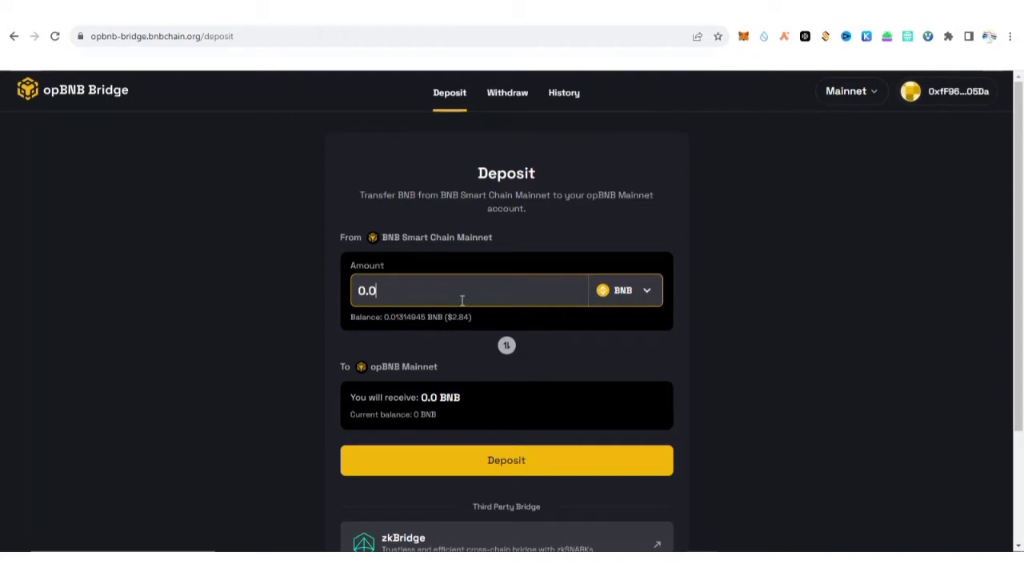
type("037")
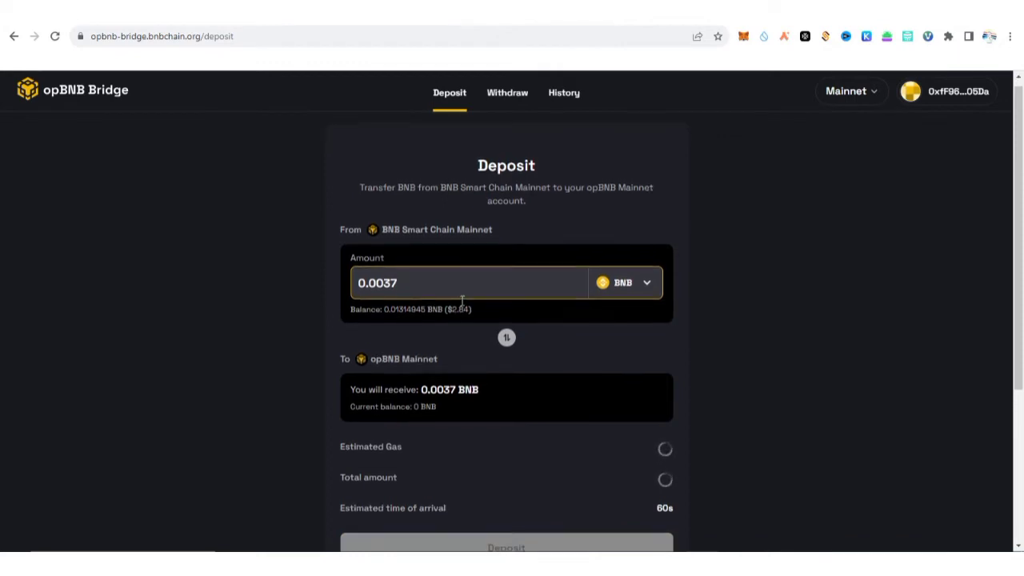
scroll(462, 300, "down", 1)
scroll(462, 304, "down", 1)
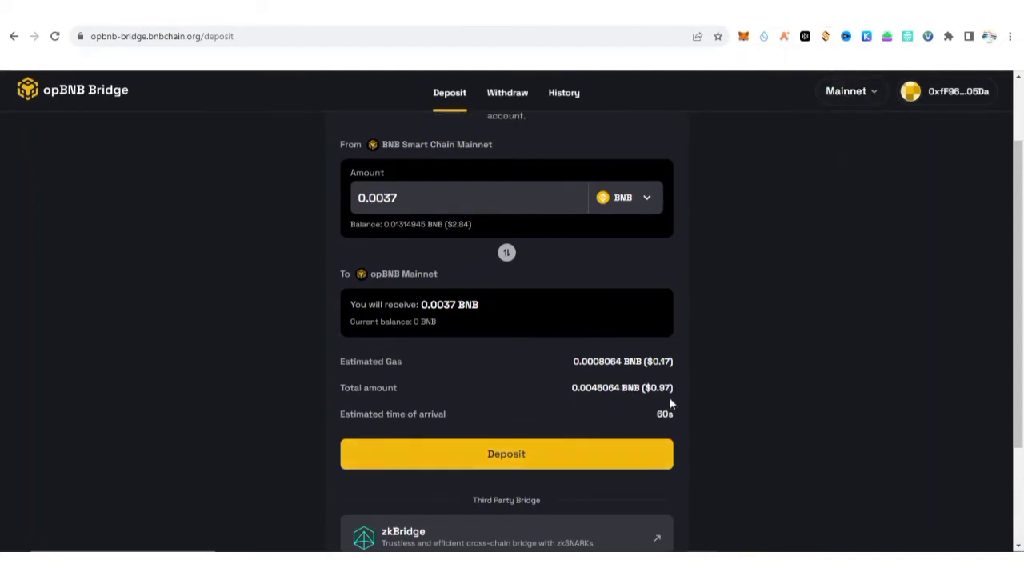
left_click(556, 458)
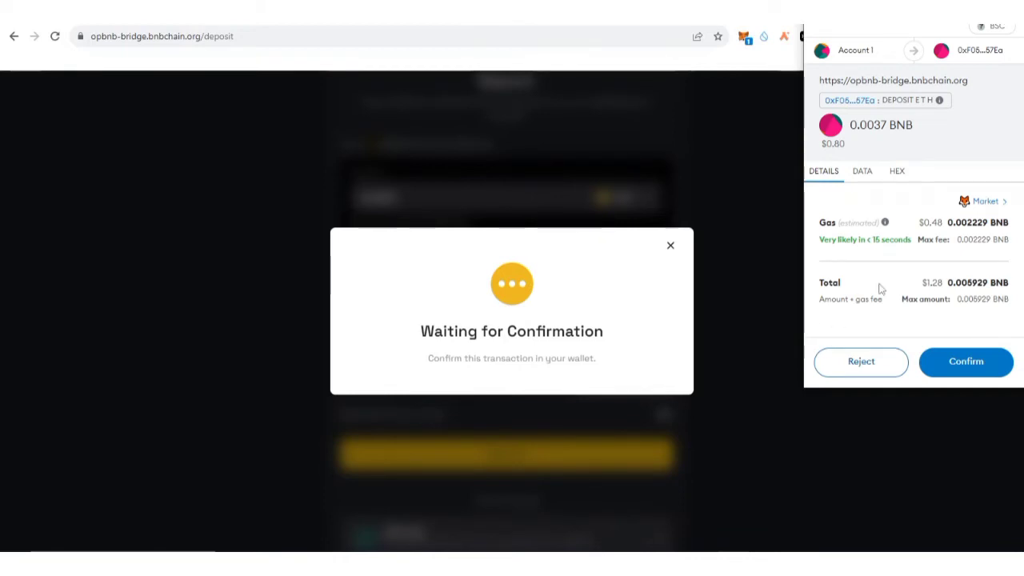
Step: Confirm the deposit transaction in MetaMask with the Low gas option and view the deposit history
left_click(936, 350)
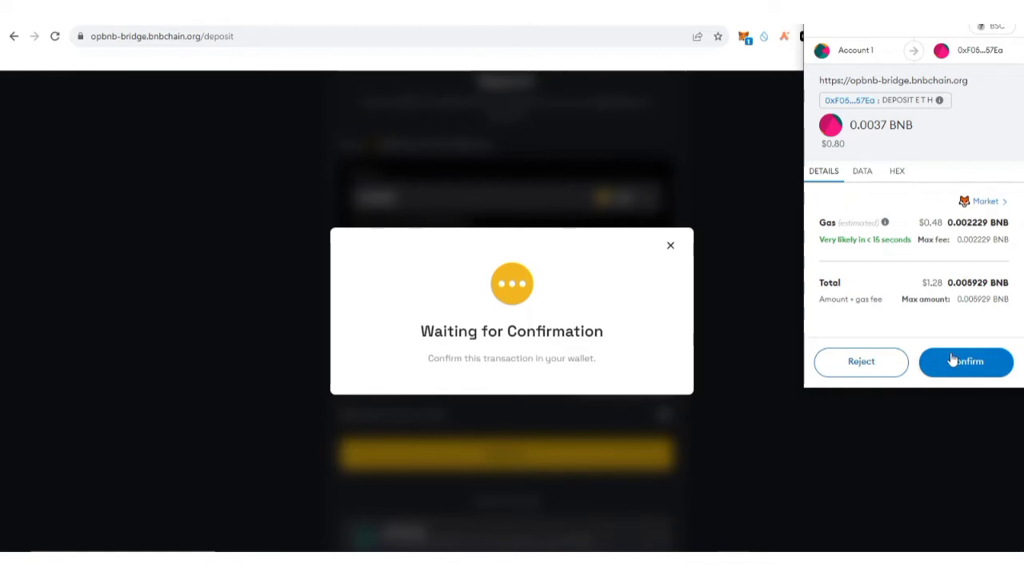
left_click(993, 201)
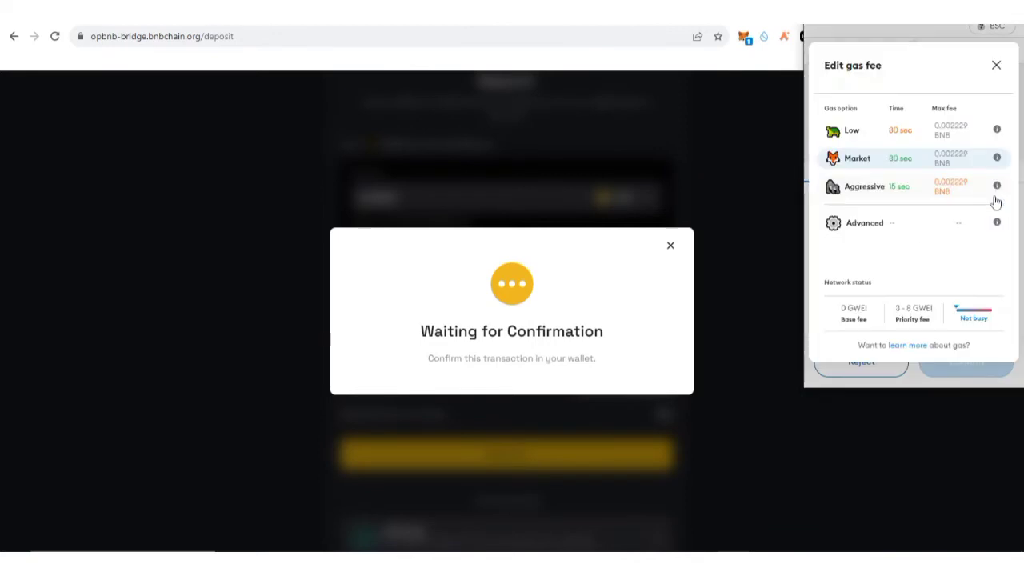
left_click(919, 132)
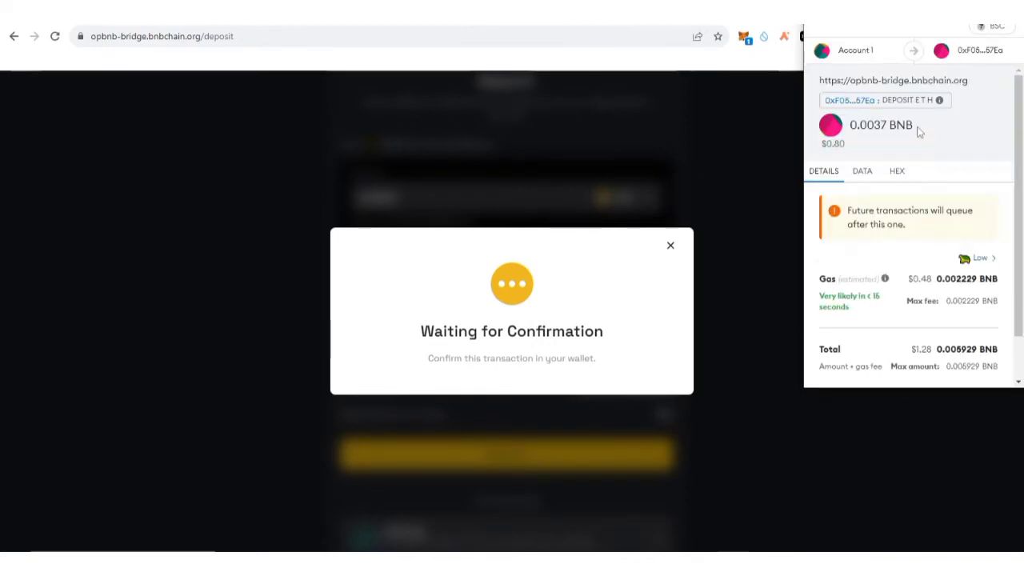
scroll(917, 318, "down", 2)
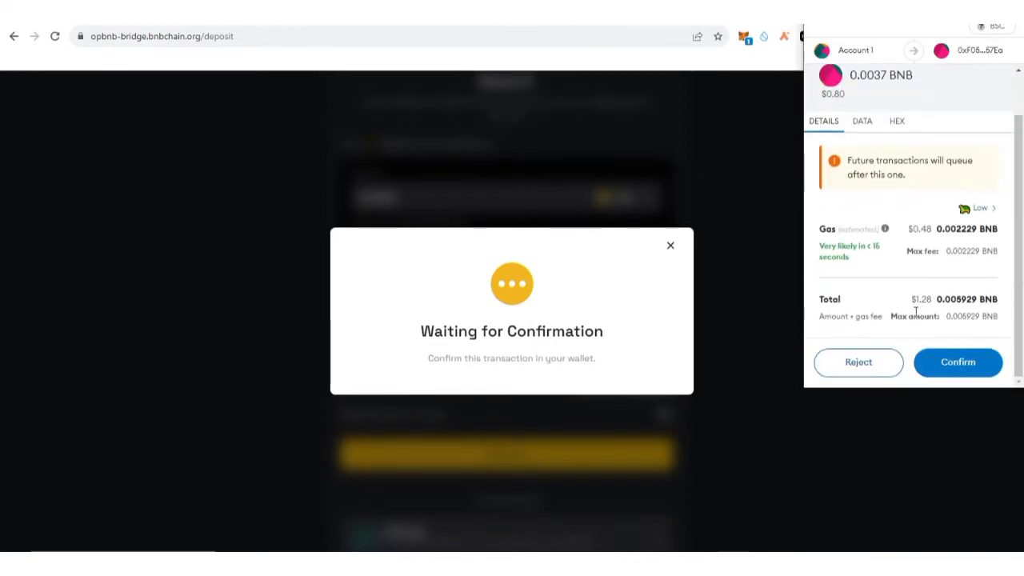
left_click(956, 367)
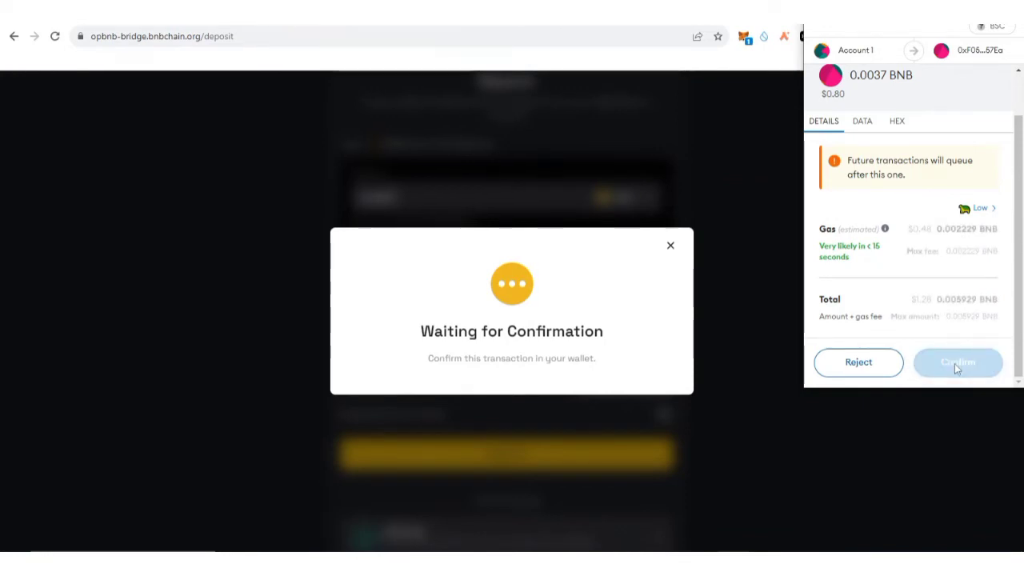
left_click(956, 367)
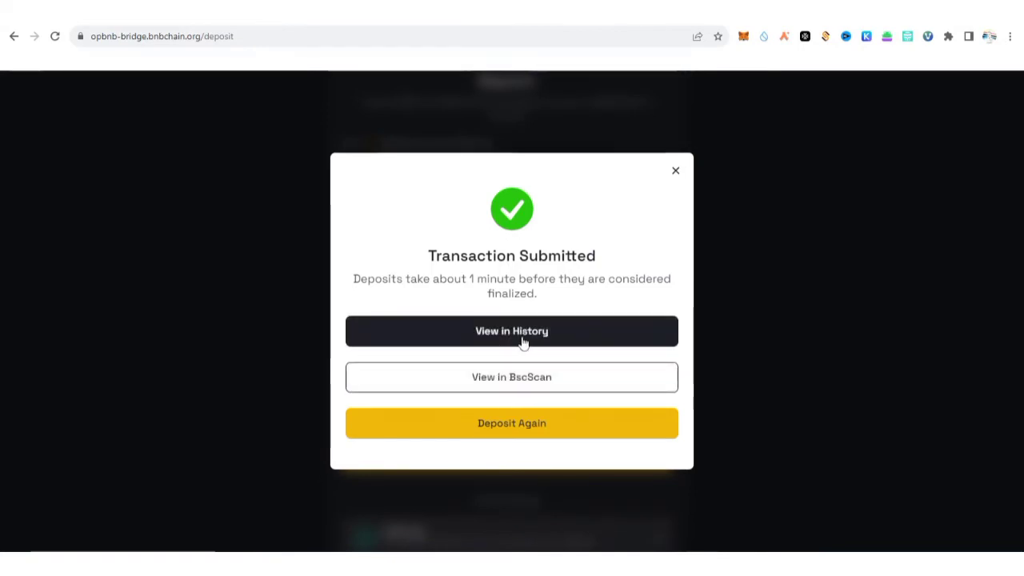
left_click(522, 343)
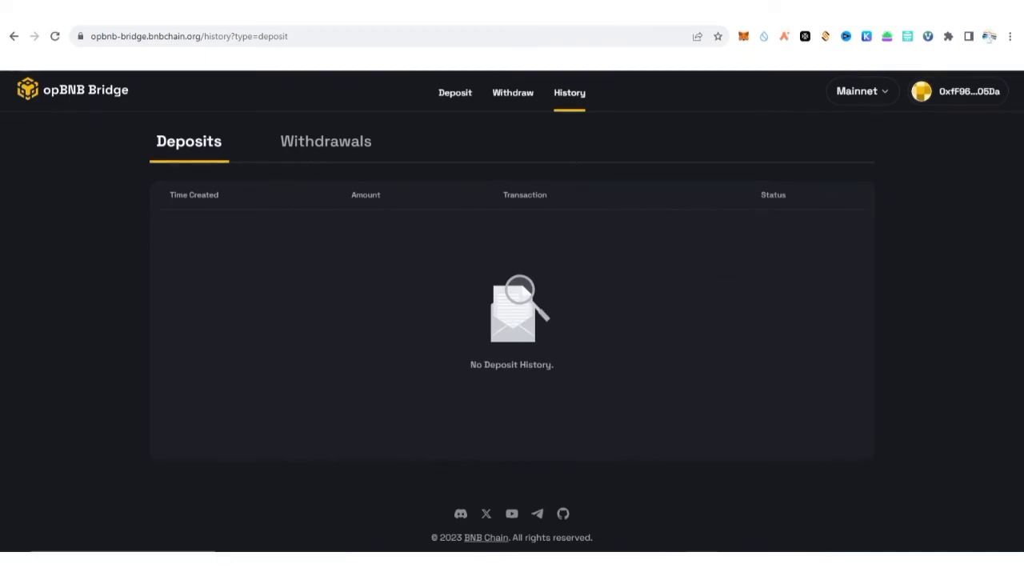
Step: Open chainlist.org in a new browser tab and connect the MetaMask wallet to it
key("ctrl+t")
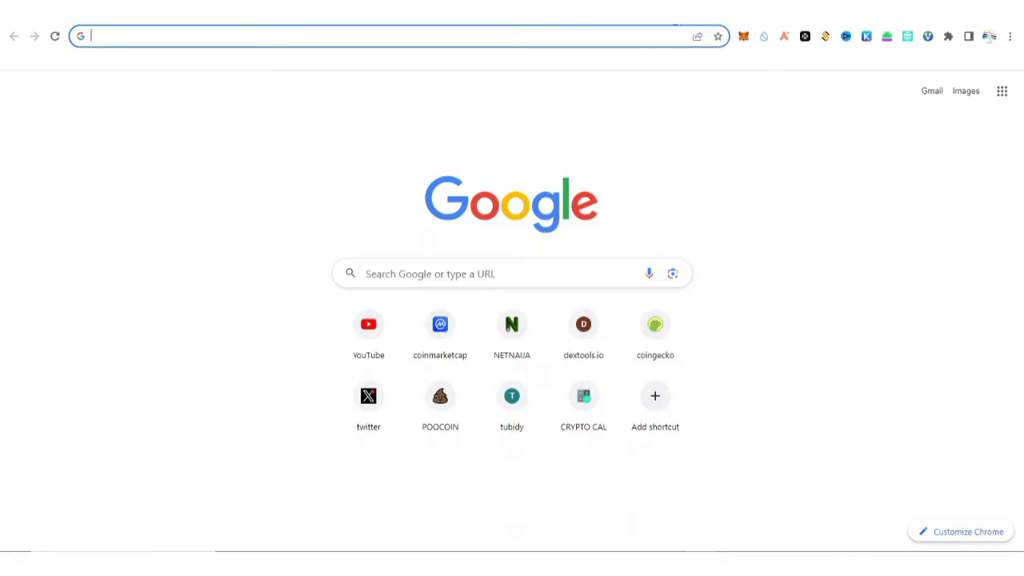
left_click(573, 33)
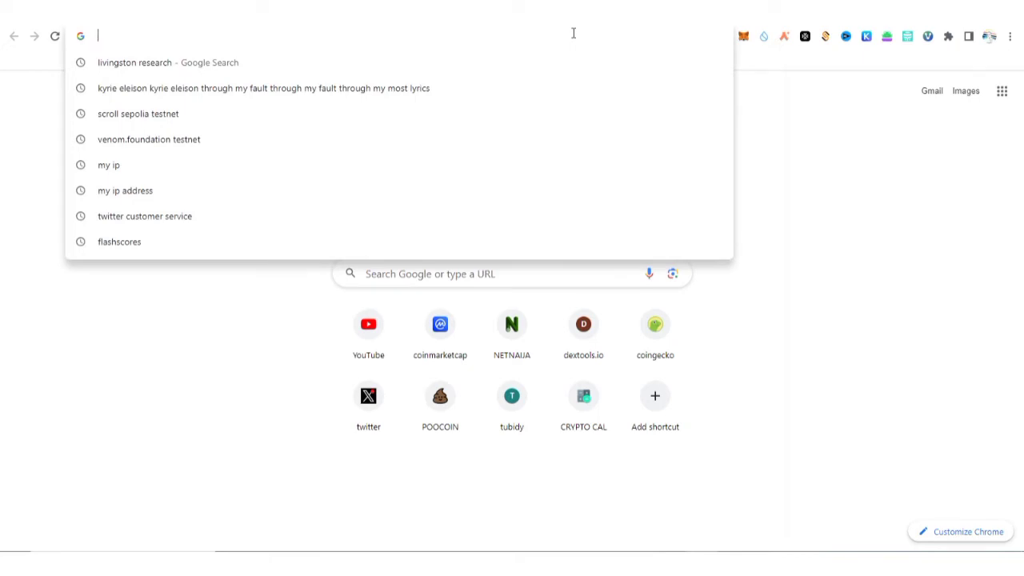
type("chai")
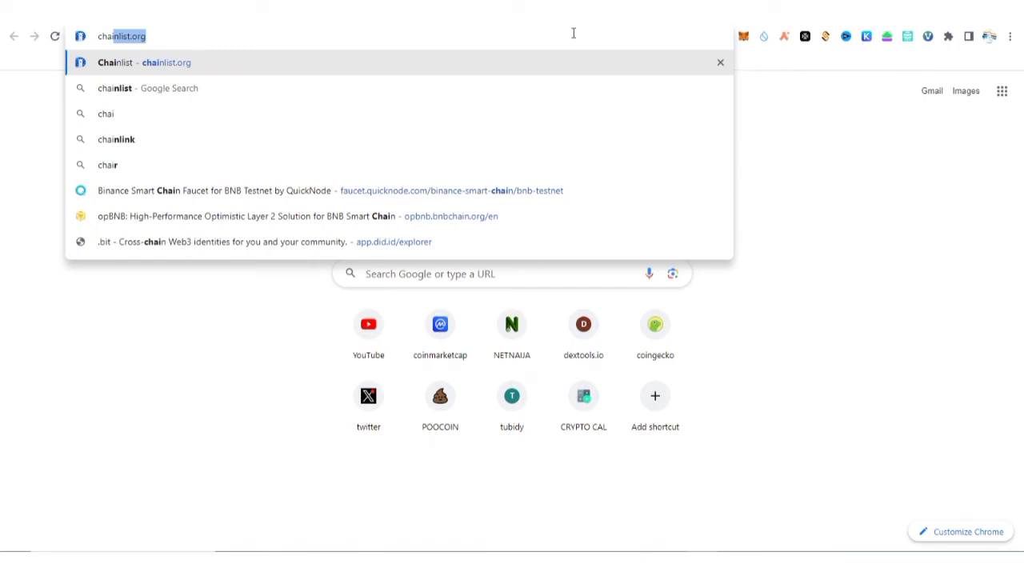
key("Return")
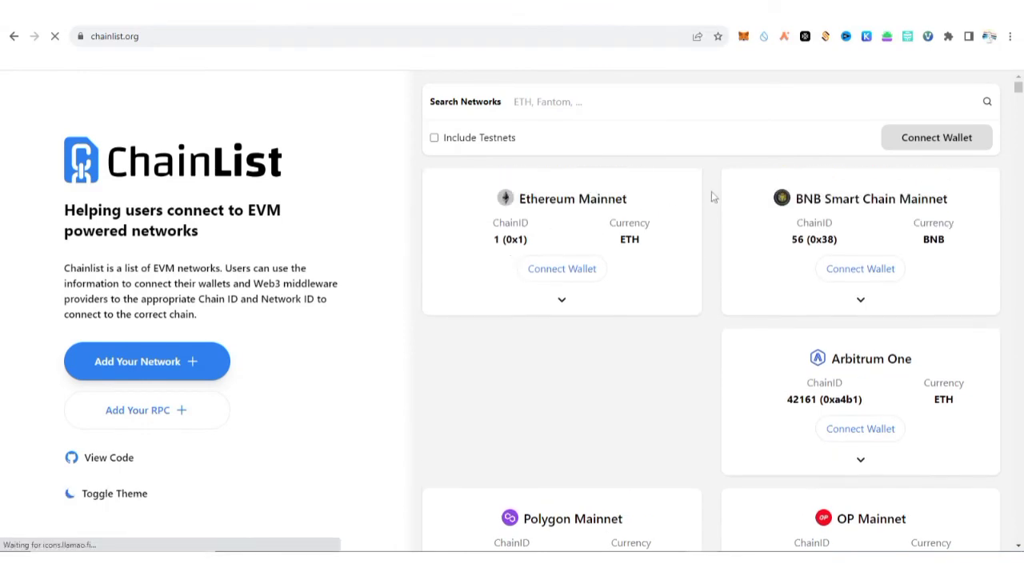
left_click(931, 148)
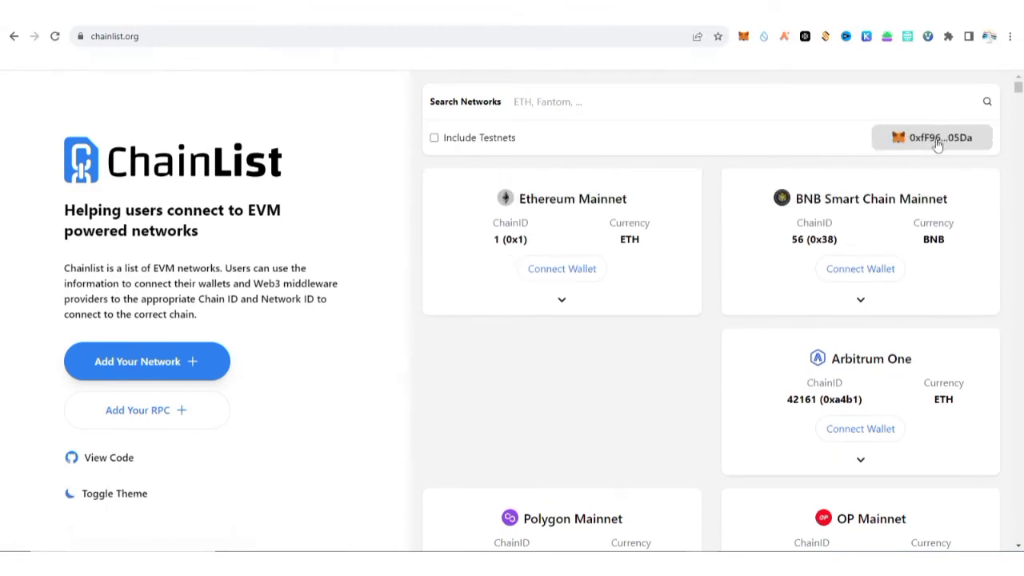
Step: Search the Chainlist networks for "opb" to find opBNB Mainnet
left_click(699, 112)
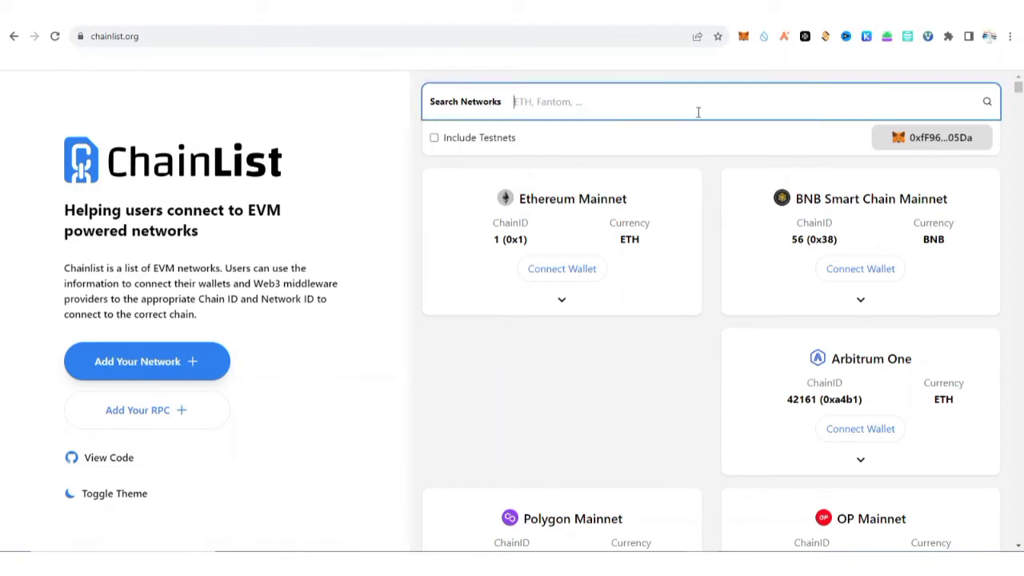
type("op")
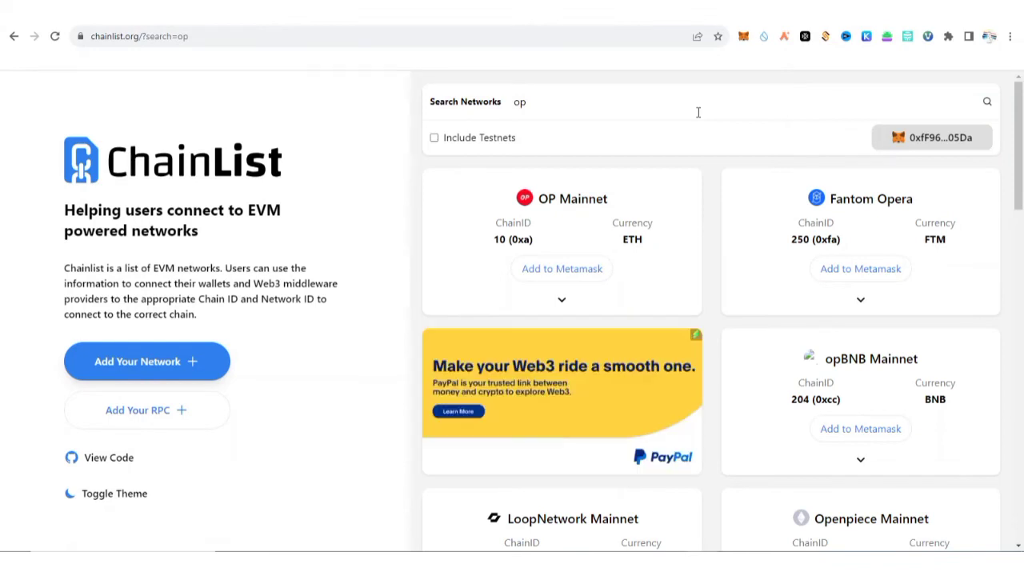
left_click(671, 111)
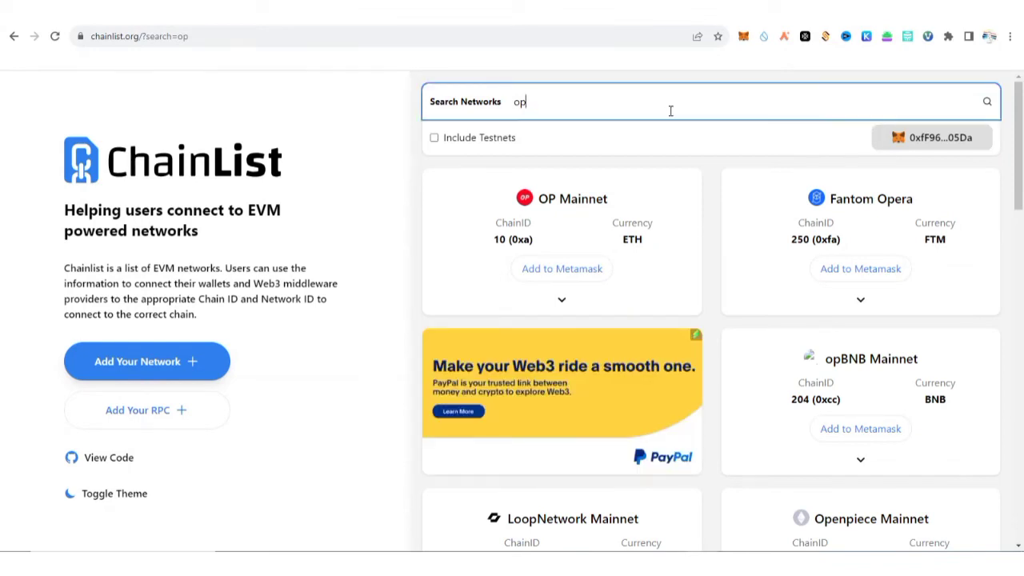
type("b")
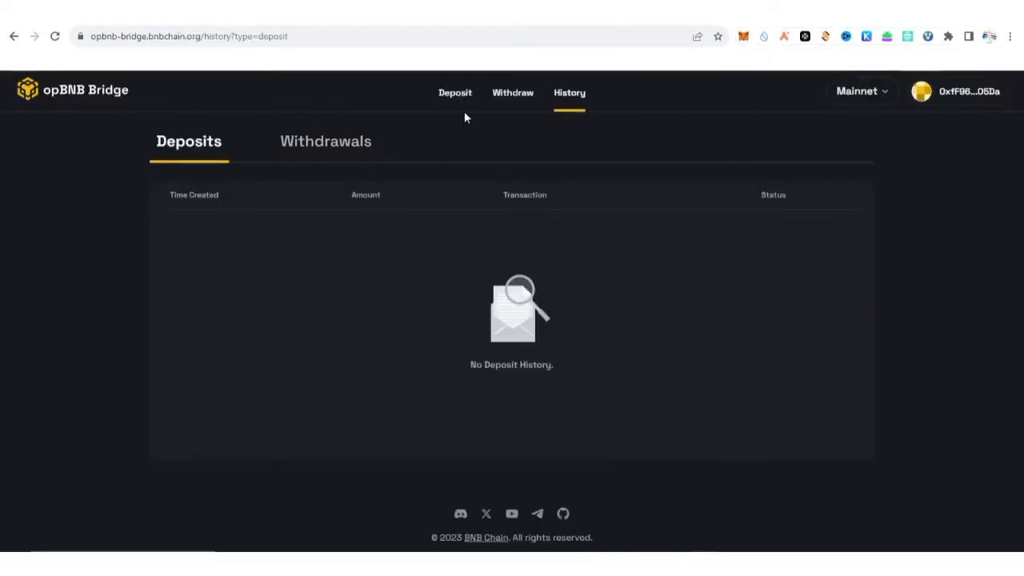
Step: From the bridge's Withdraw page, add the opBNB Mainnet network to MetaMask and switch the wallet to it
left_click(461, 101)
left_click(500, 103)
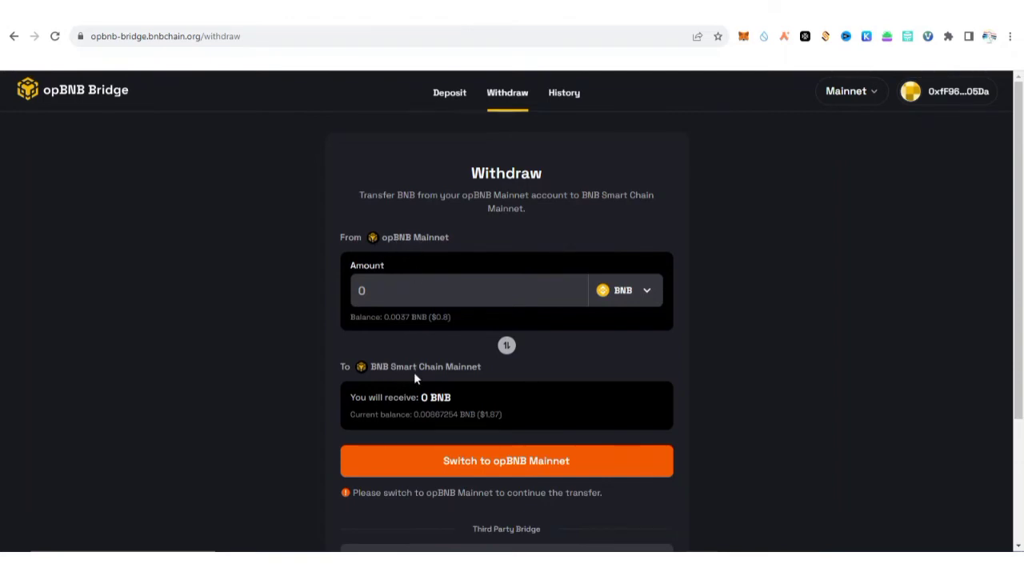
left_click(492, 469)
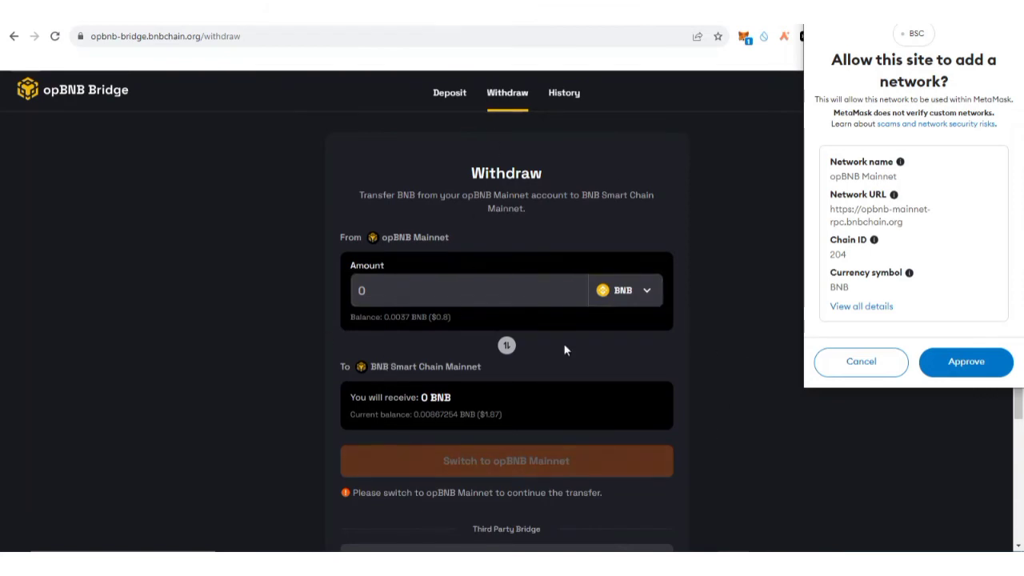
left_click(977, 364)
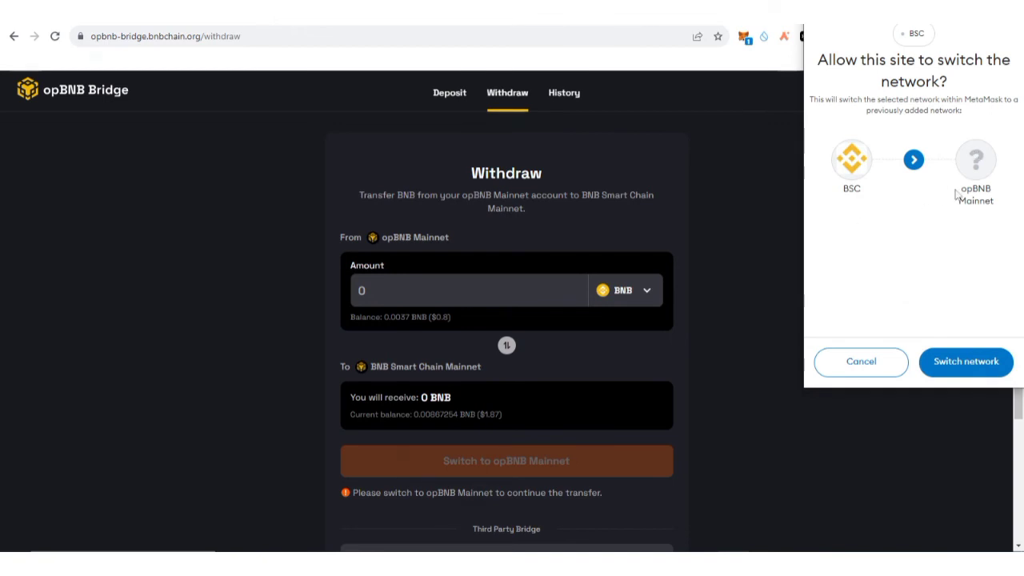
left_click(966, 368)
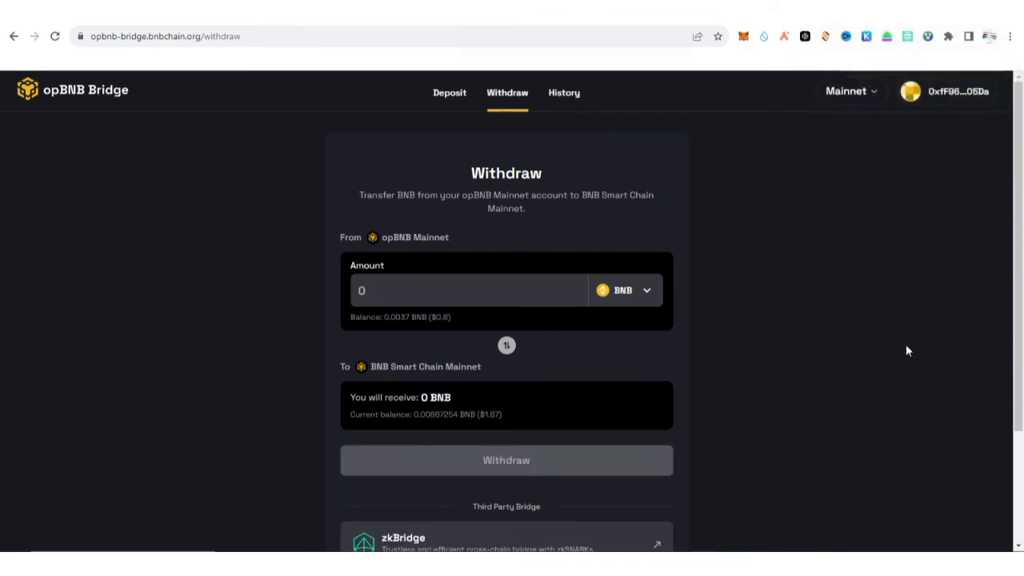
Step: Check the wallet's tokens on opBNB Mainnet in MetaMask and the deposit's status in the bridge history
left_click(744, 36)
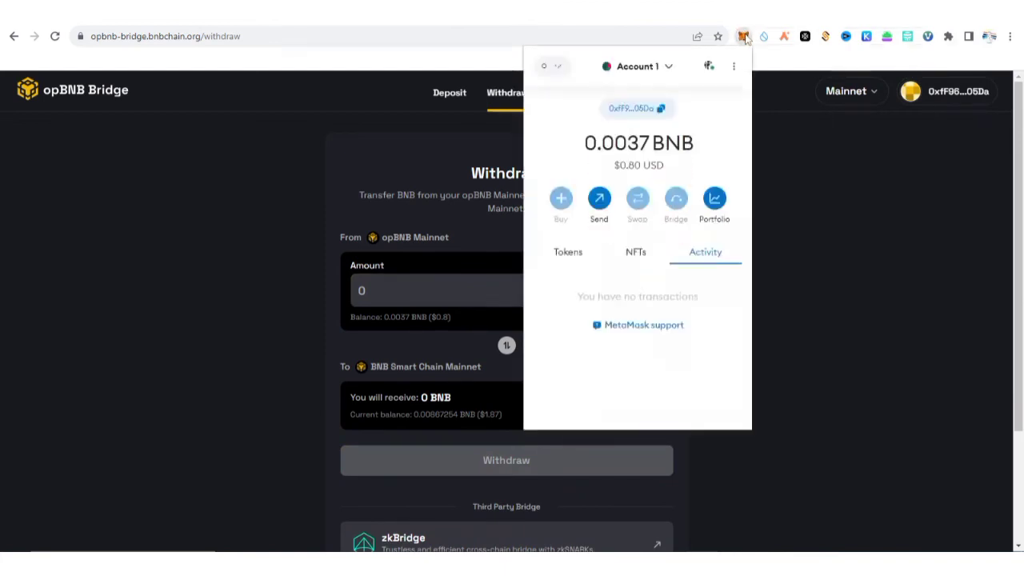
left_click(558, 69)
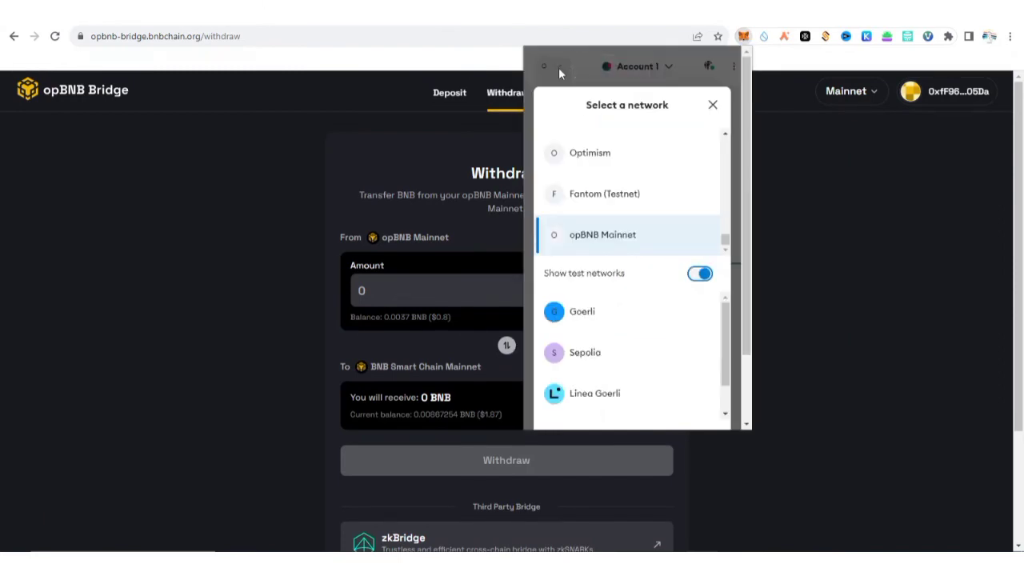
left_click(590, 238)
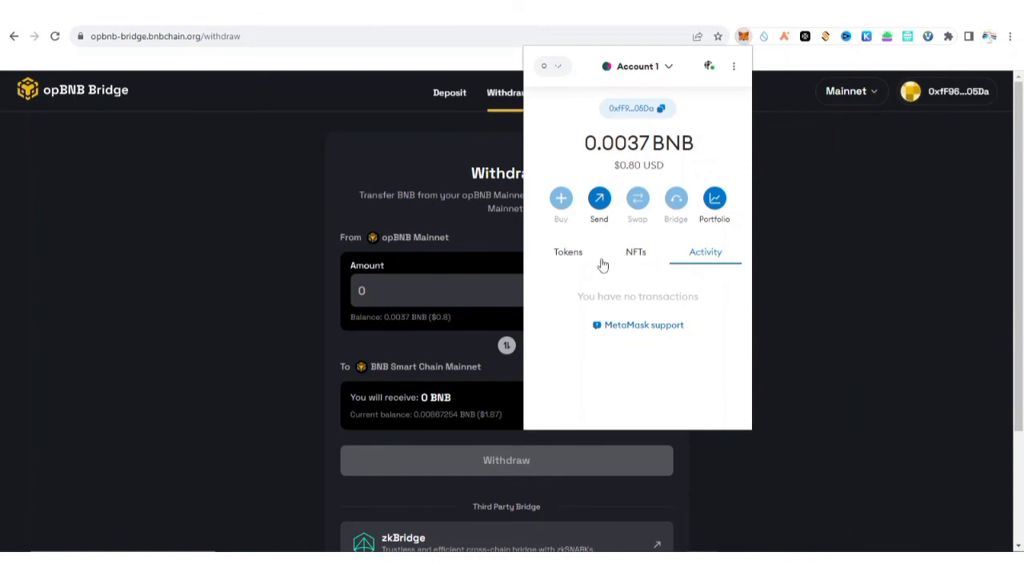
left_click(570, 254)
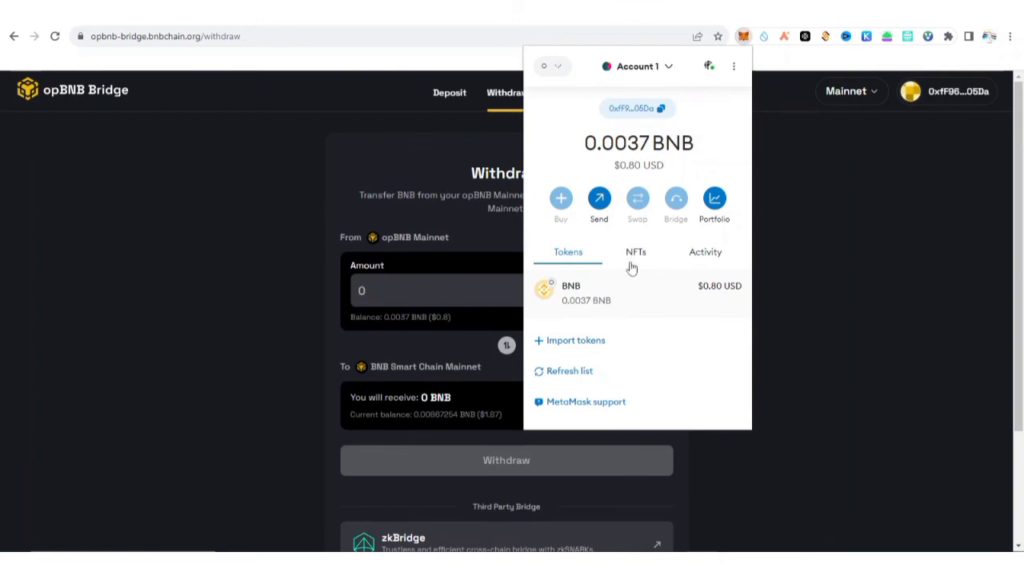
left_click(868, 236)
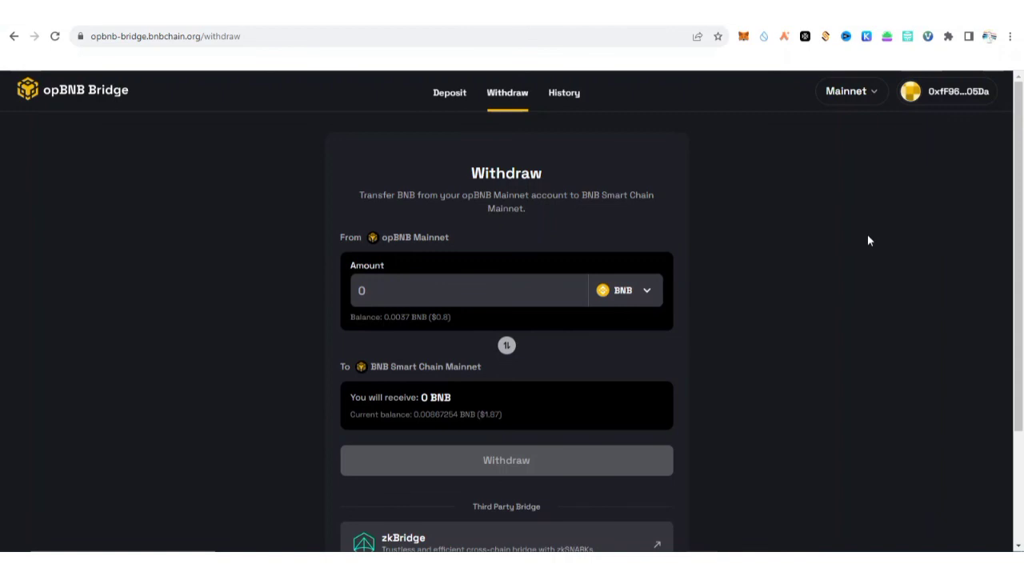
left_click(568, 95)
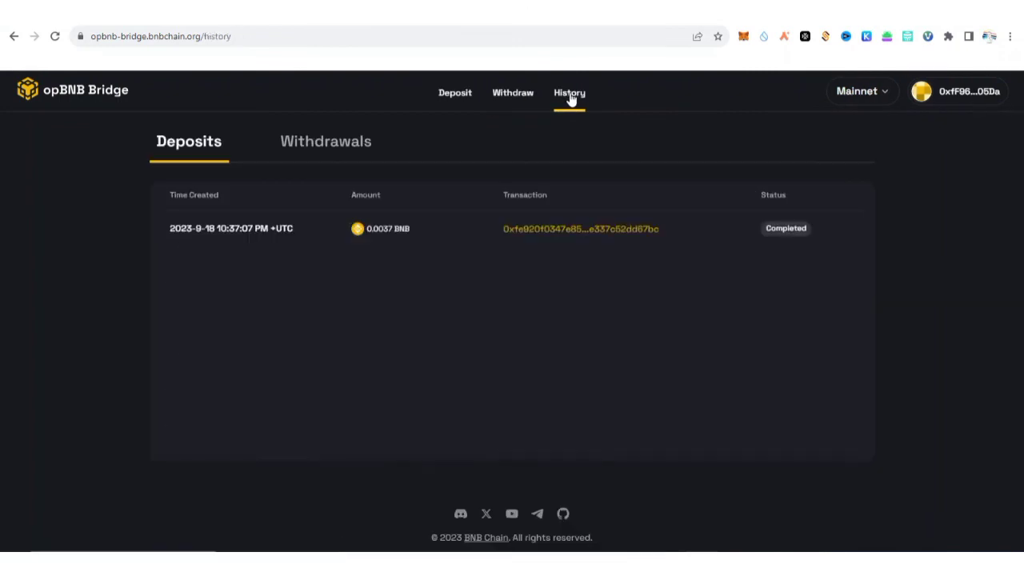